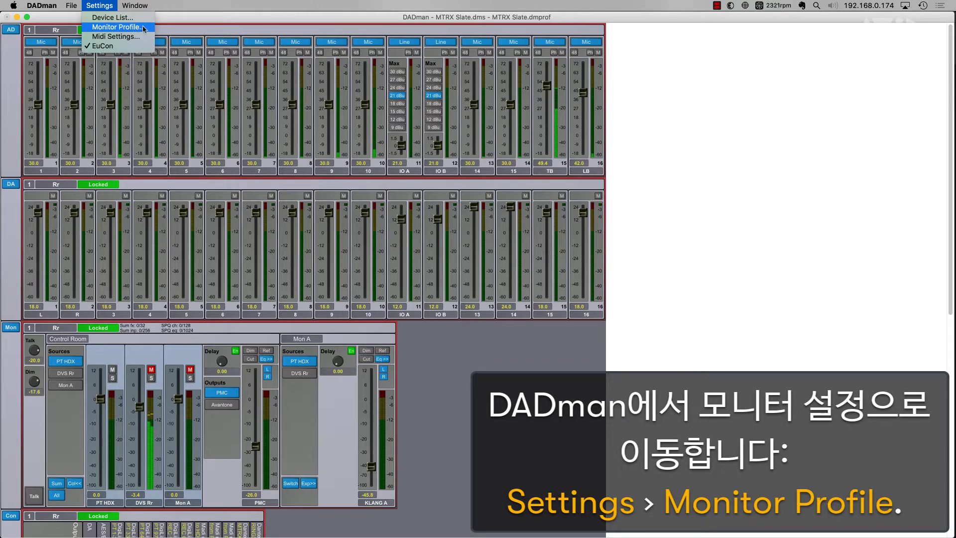
Step: Open the monitor profile configuration and examine the Control Room sources PT HDX, DVS Rr and Mon A, plus the Mon A monitor group
left_click(148, 28)
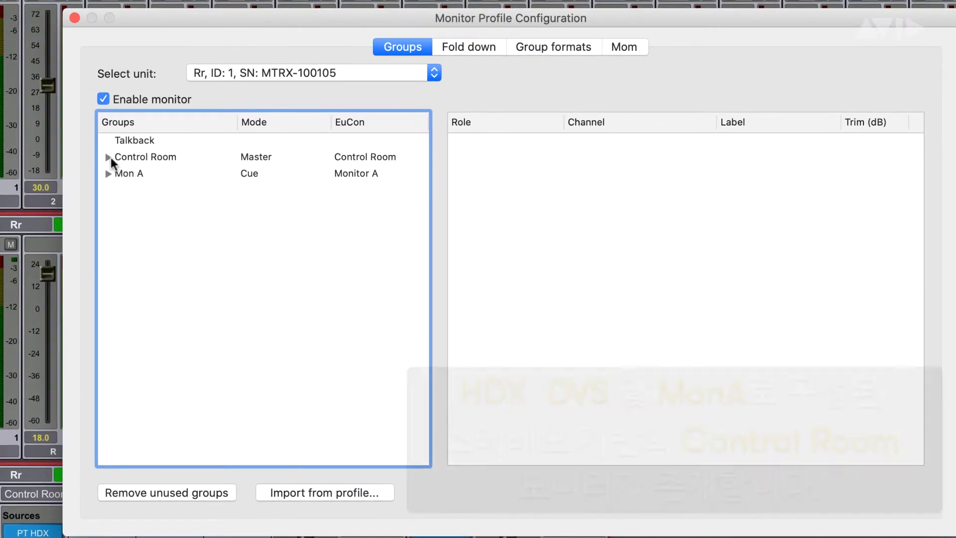
left_click(108, 157)
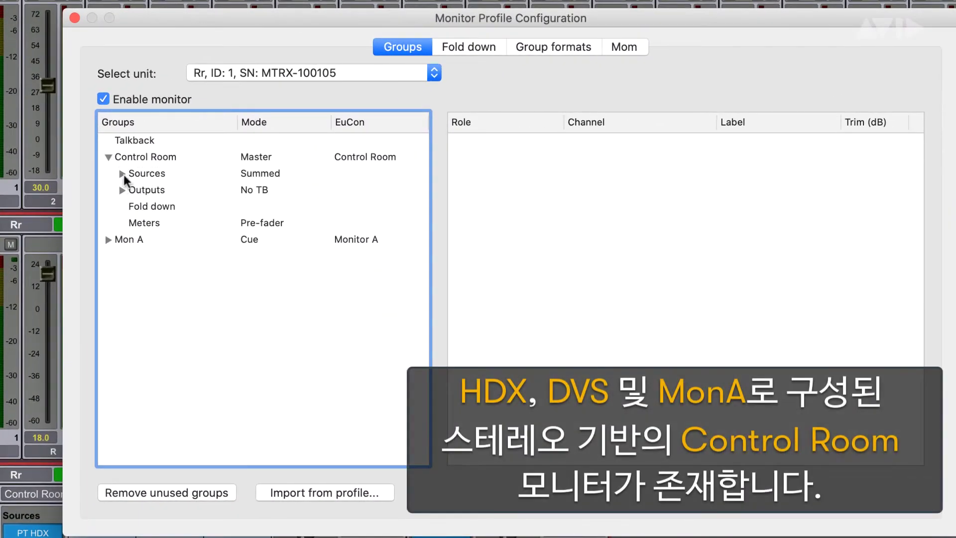
left_click(123, 174)
left_click(192, 193)
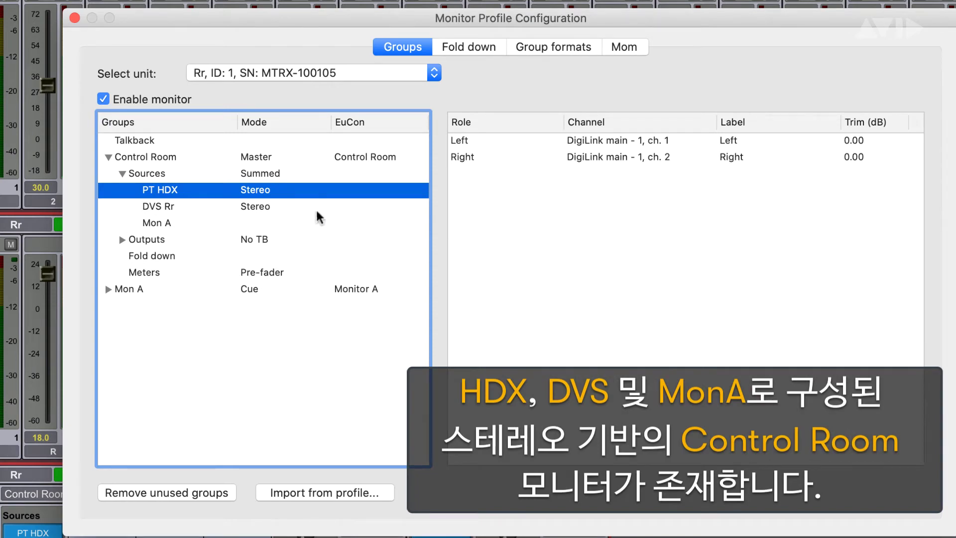
left_click(218, 210)
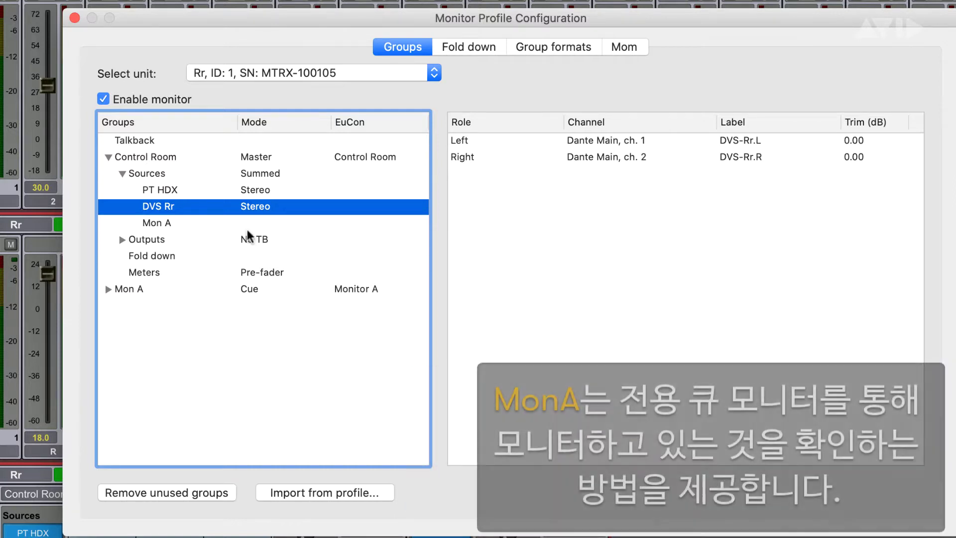
left_click(203, 223)
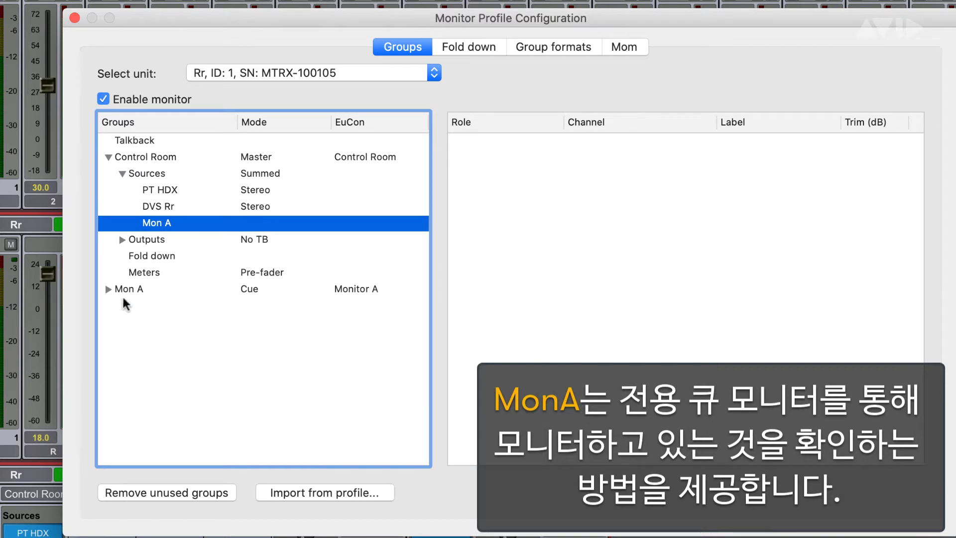
left_click(108, 289)
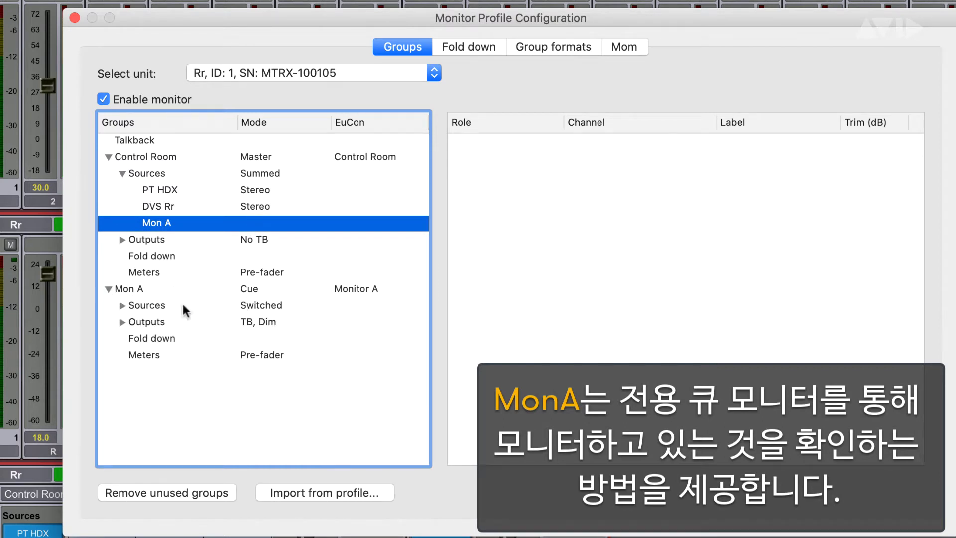
left_click(109, 289)
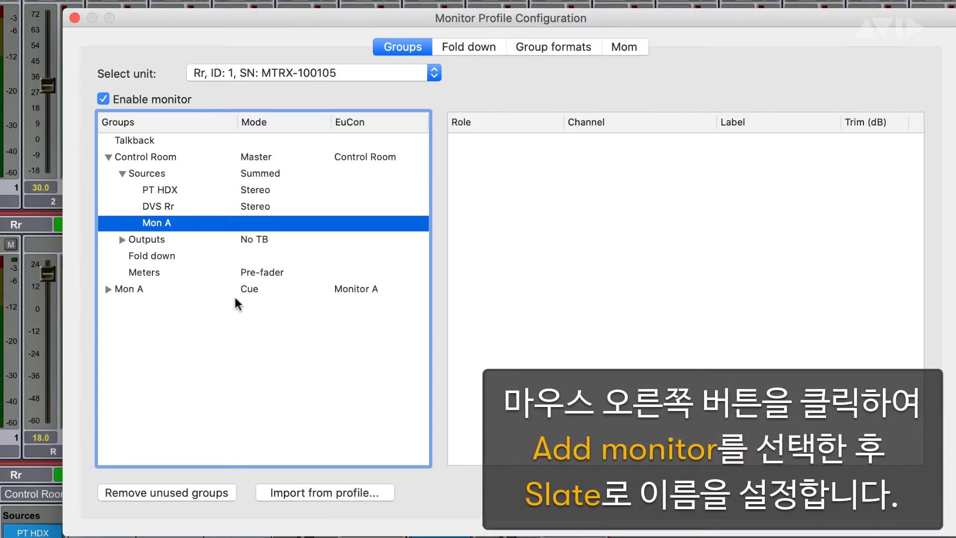
Step: Add a new monitor to the profile's groups and name it Slate
right_click(243, 354)
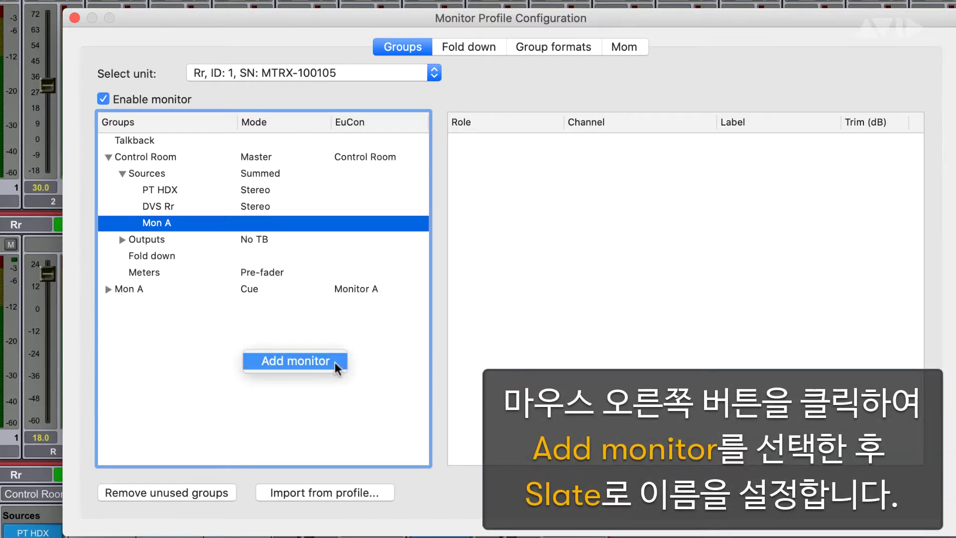
left_click(337, 368)
left_click(131, 305)
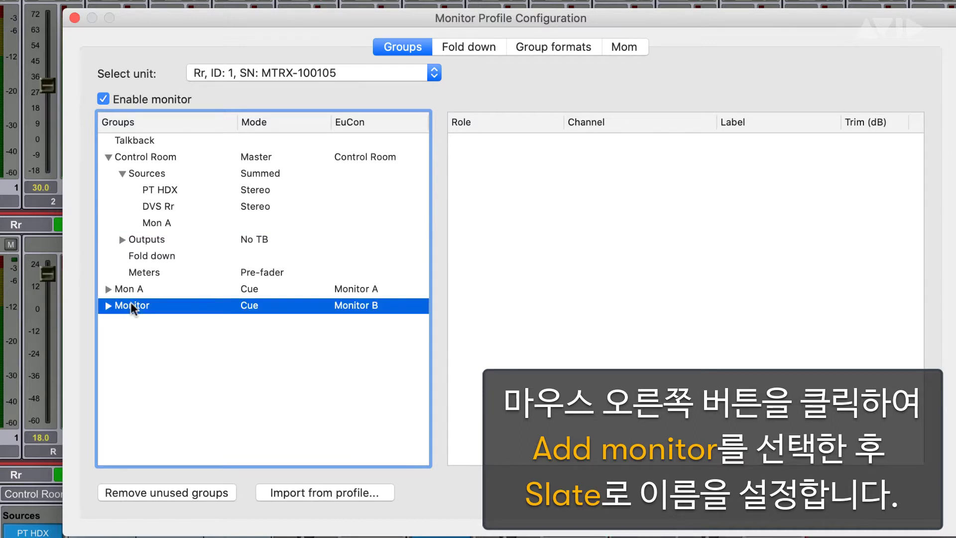
left_click(128, 305)
type("Slate")
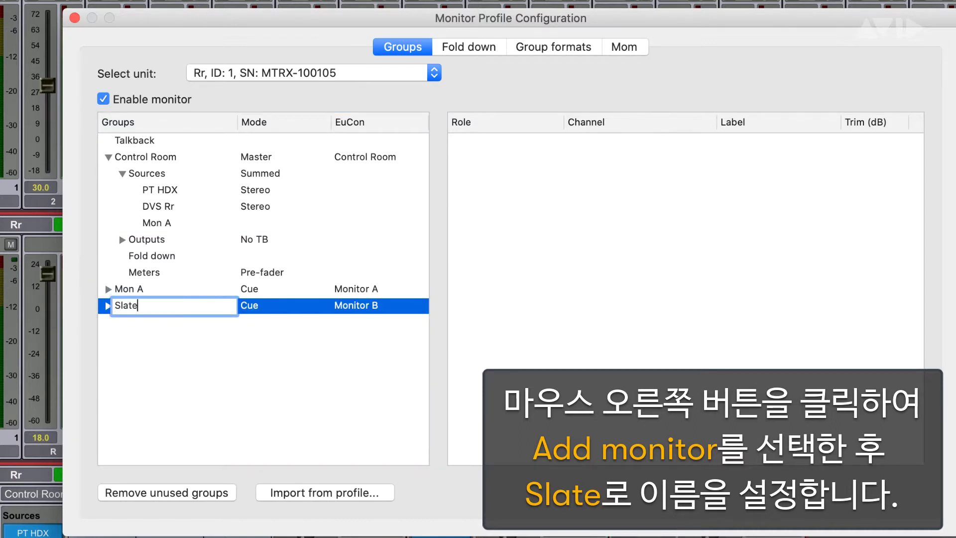
key("Return")
Step: Keep the Slate monitor in Cue mode and set its EuCon mode to None
right_click(351, 306)
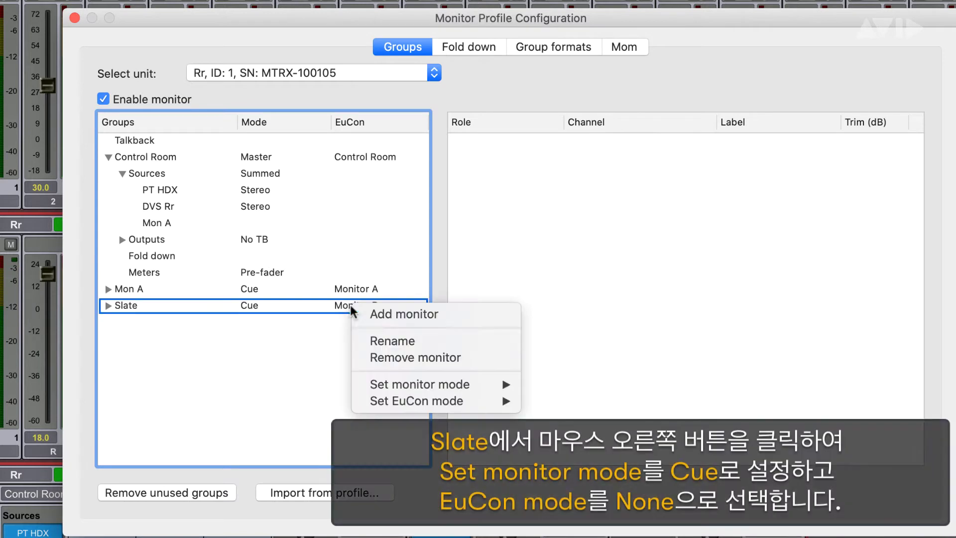
mouse_move(478, 384)
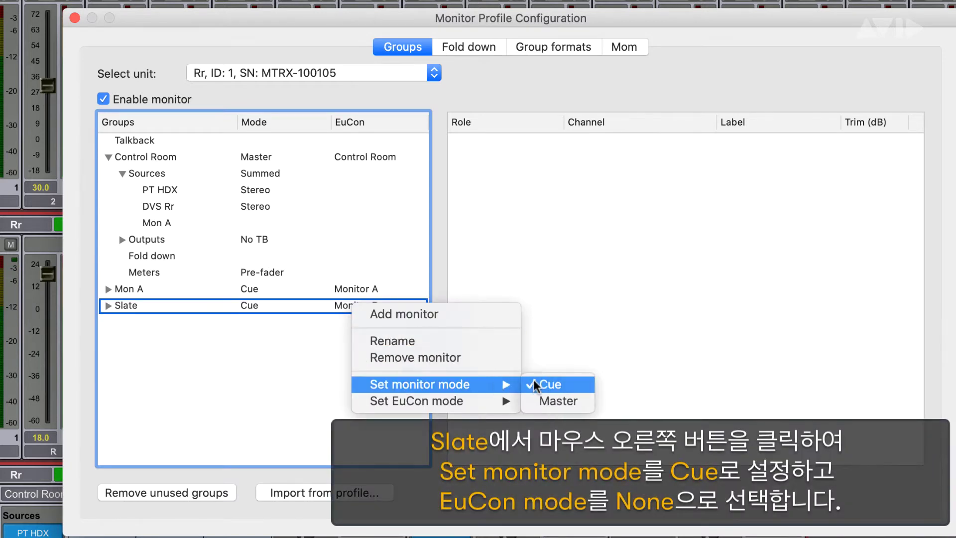
mouse_move(503, 400)
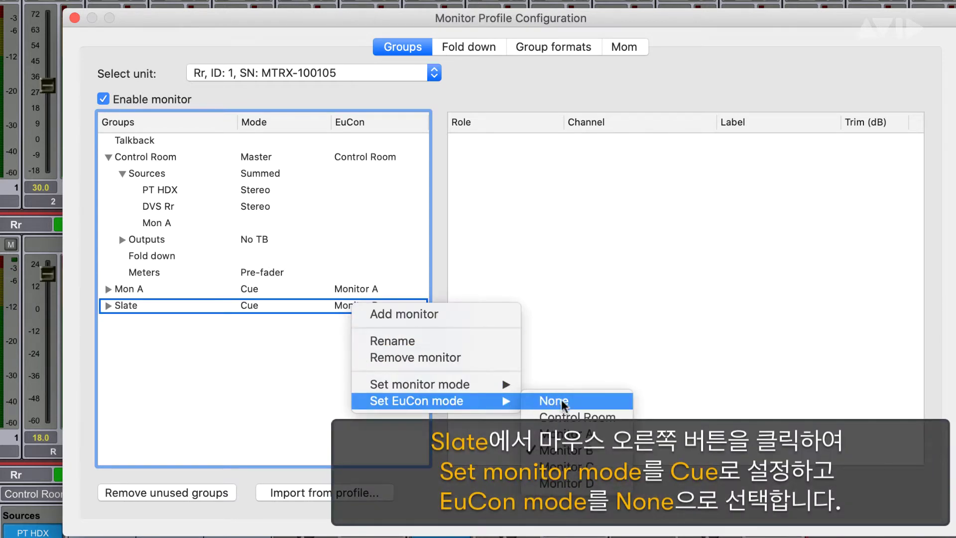
left_click(599, 397)
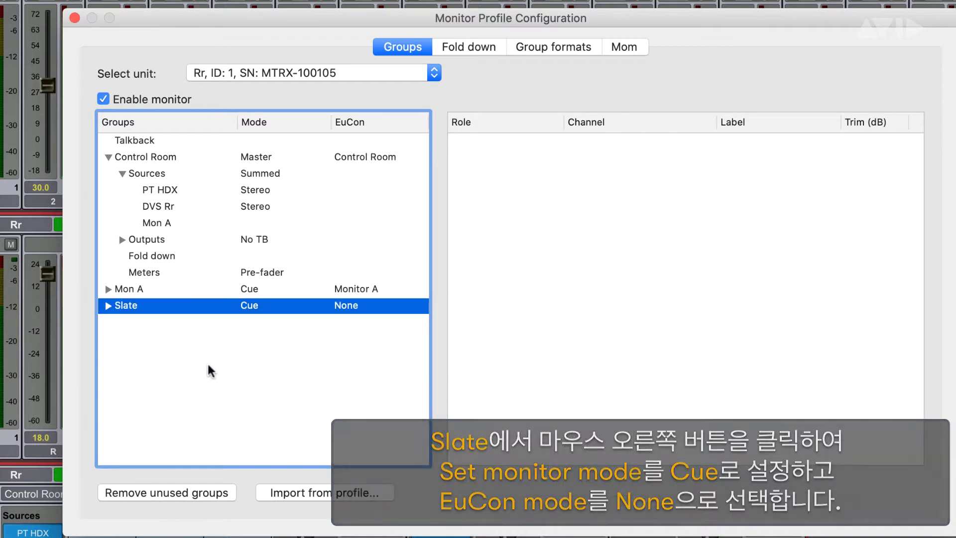
Step: Expand the Slate monitor and assign AD, ch. 15 - 'TB' as the source channel of the Talkback group
left_click(107, 306)
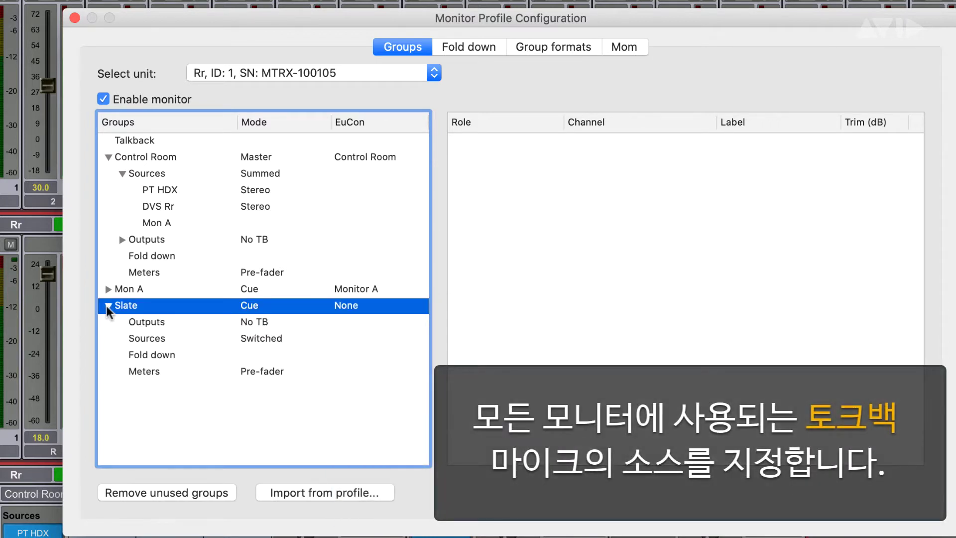
left_click(299, 140)
left_click(641, 138)
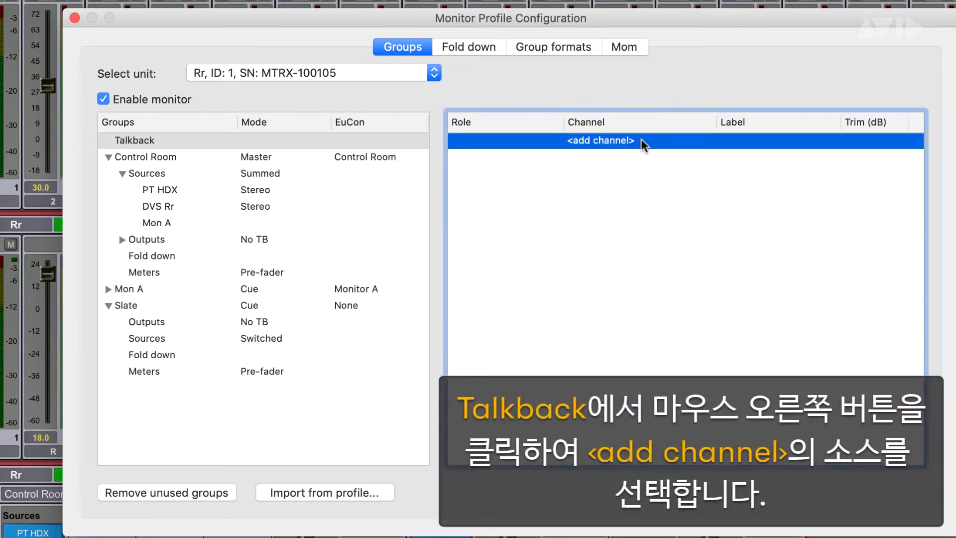
right_click(641, 139)
mouse_move(695, 147)
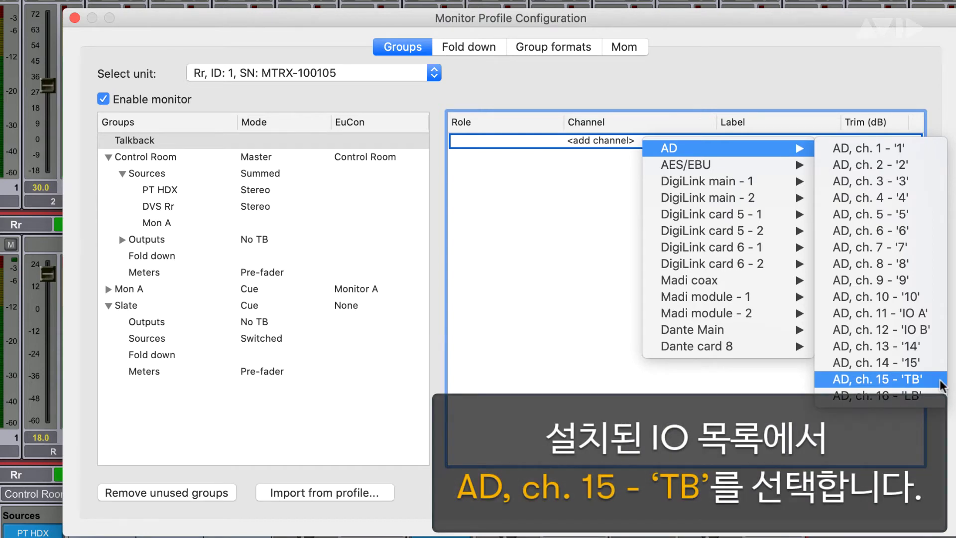
left_click(941, 381)
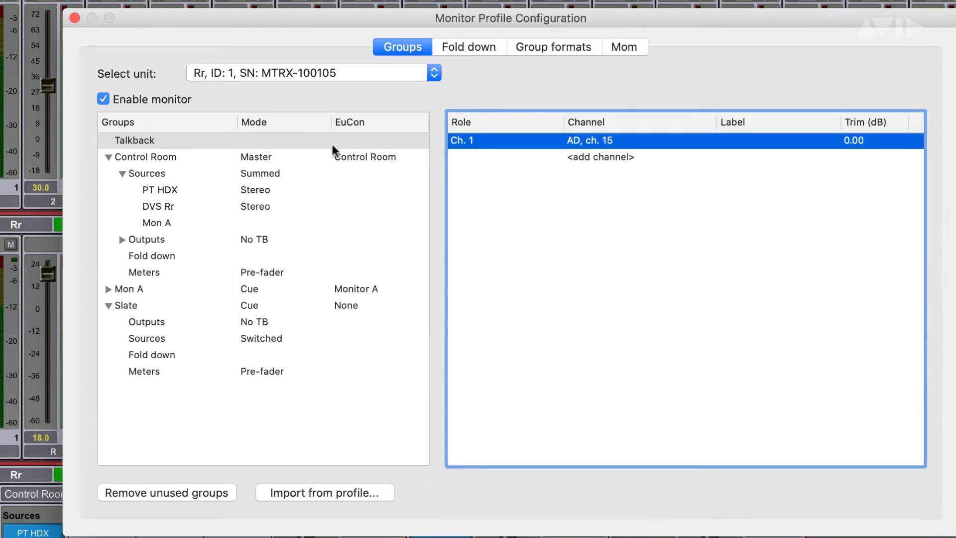
left_click(188, 143)
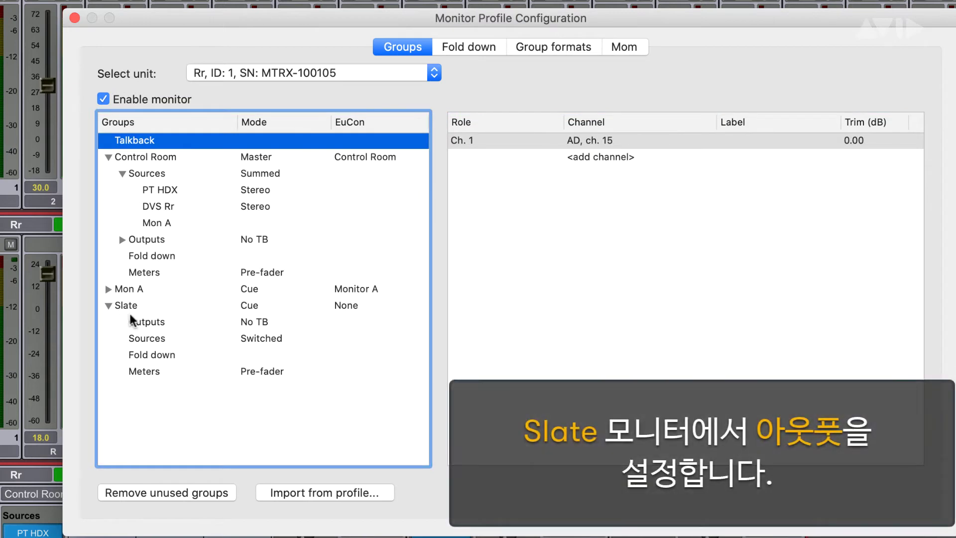
Step: Add a new output set under the Slate monitor's outputs and name it Slate
left_click(206, 342)
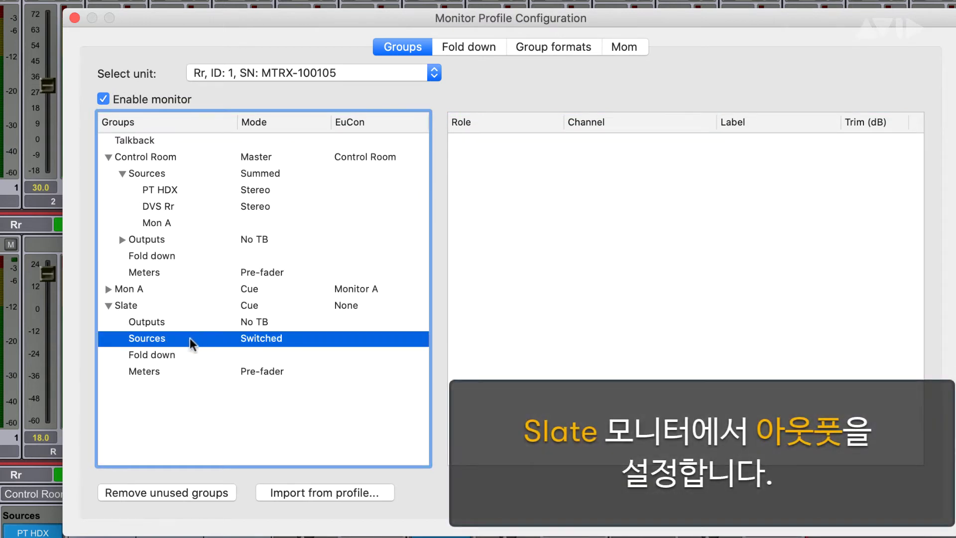
left_click(193, 323)
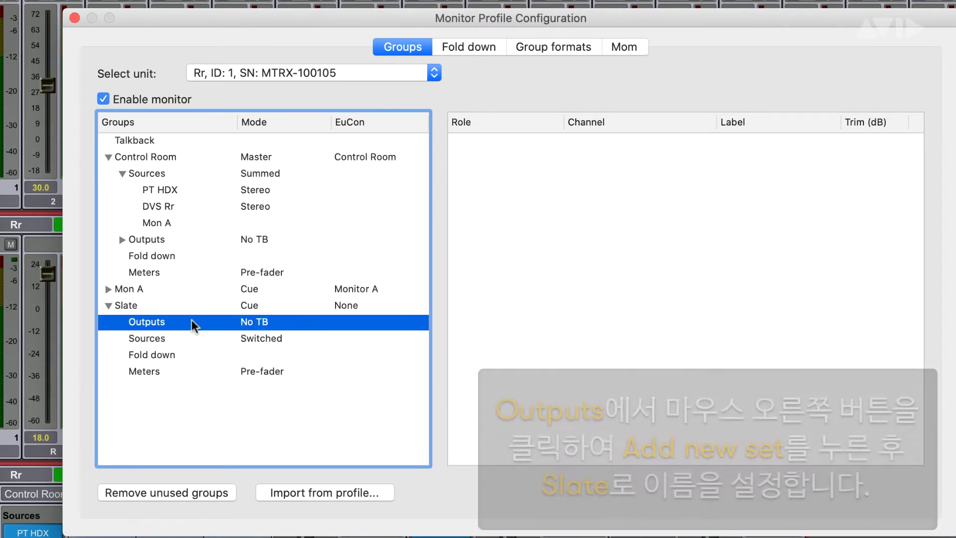
right_click(204, 323)
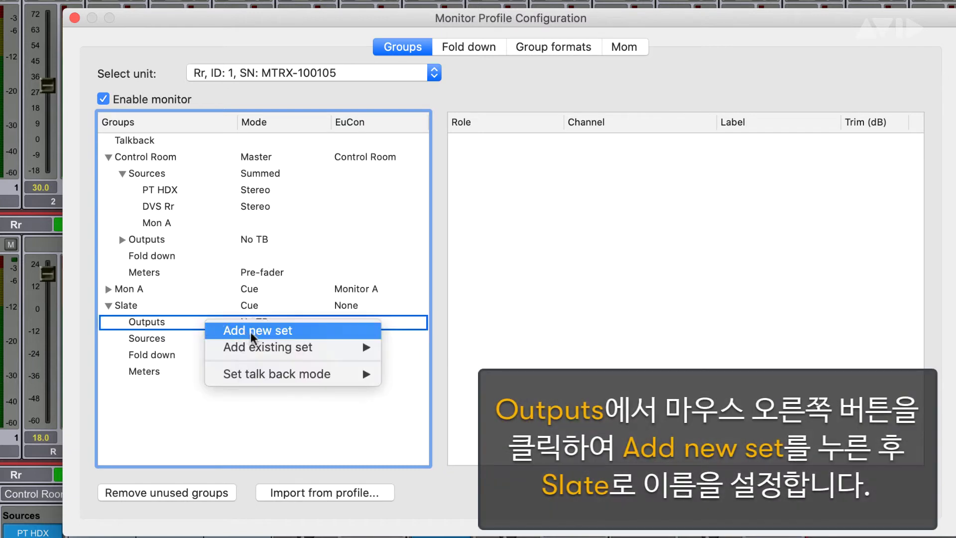
left_click(278, 331)
left_click(122, 323)
left_click(211, 339)
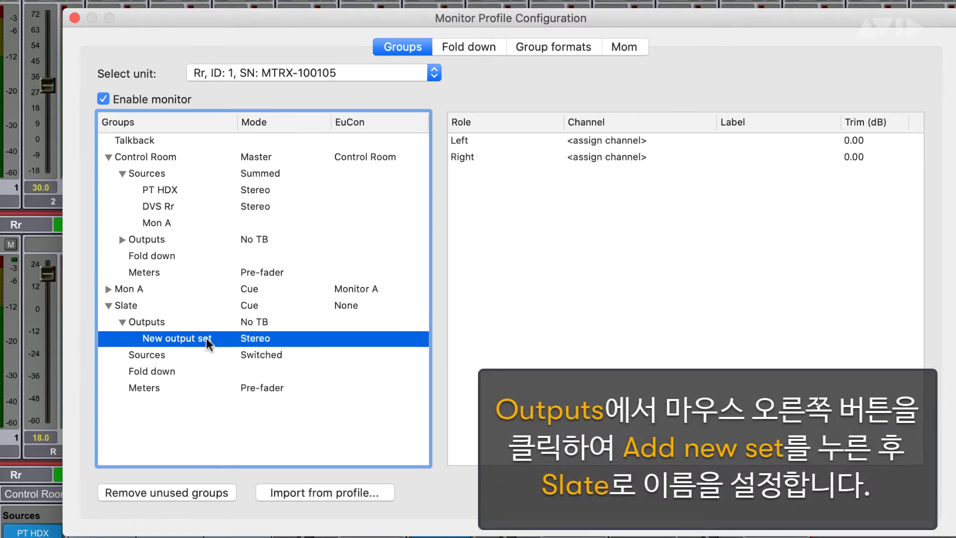
left_click(207, 339)
type("Slate")
key("Return")
Step: Set the Slate output set's group format to Mono and assign its Center role to DigiLink main - 1, ch. 13
right_click(255, 336)
mouse_move(348, 389)
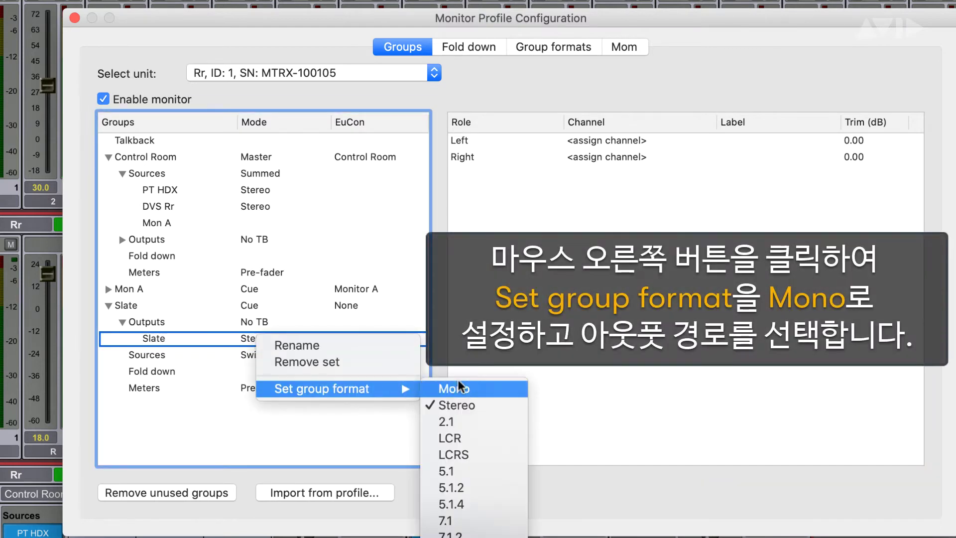
left_click(496, 387)
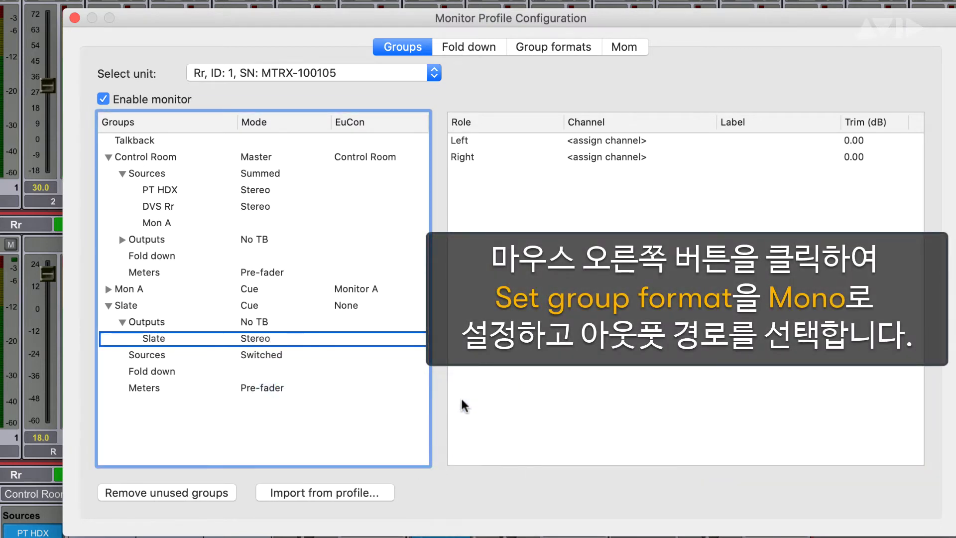
left_click(632, 142)
left_click(632, 142)
mouse_move(758, 177)
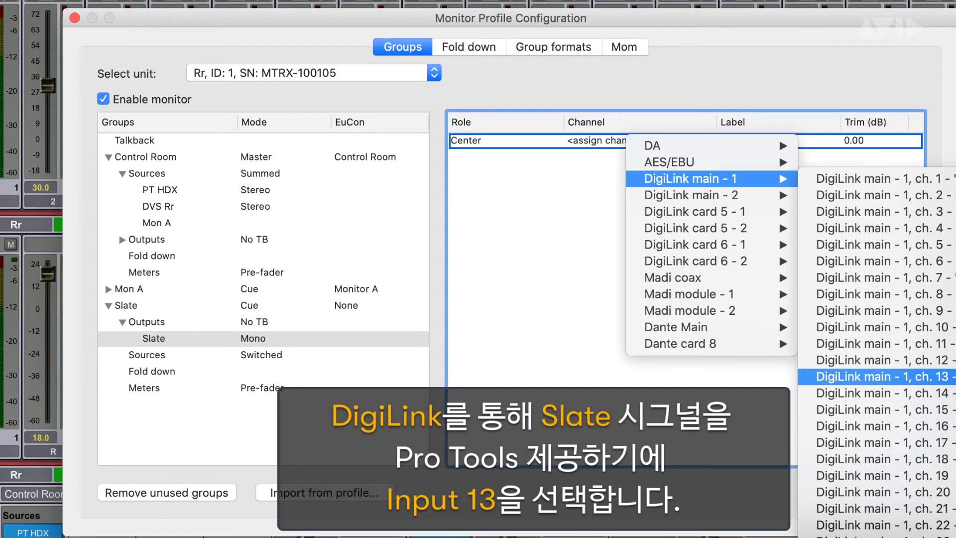
left_click(876, 377)
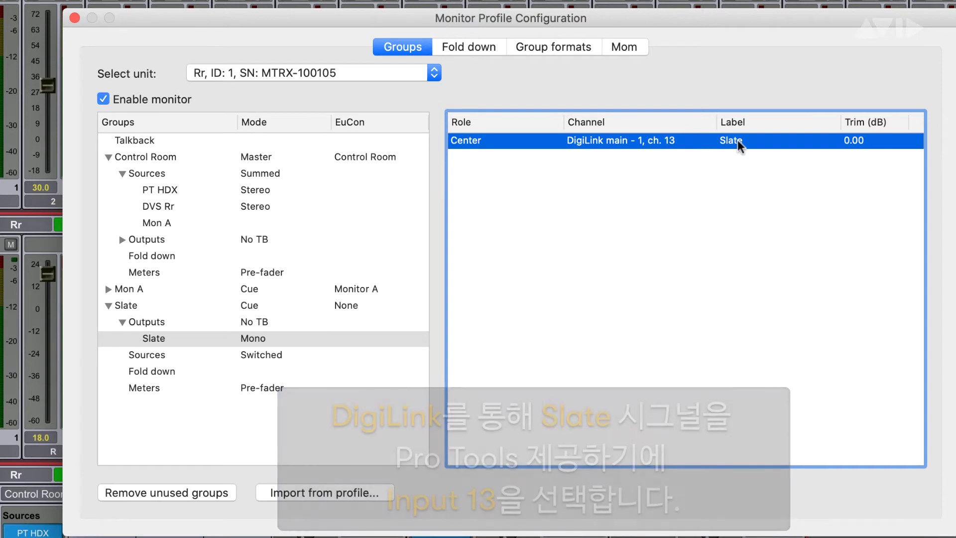
Step: Set the talk back mode of the Slate monitor's outputs to TB, Cut and close the monitor profile configuration
left_click(196, 343)
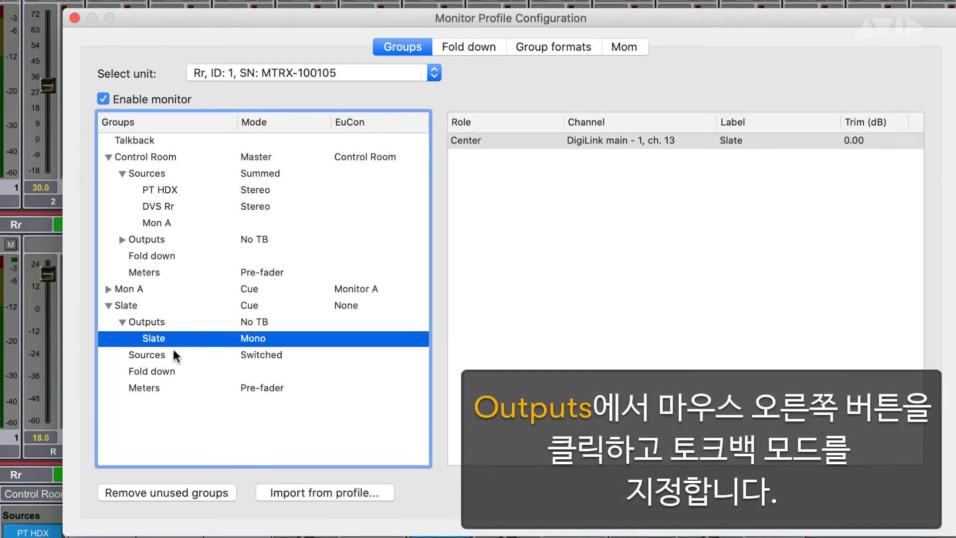
left_click(163, 321)
right_click(163, 322)
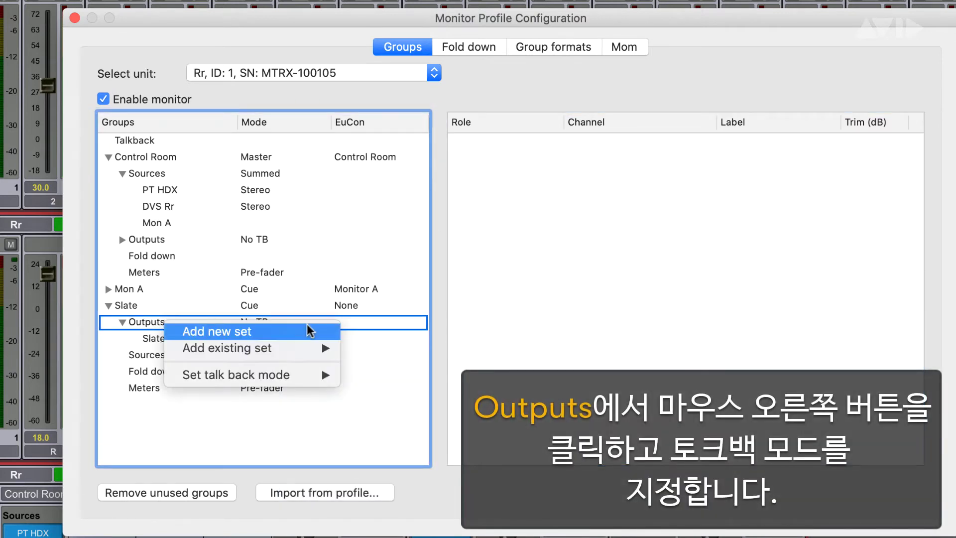
mouse_move(329, 374)
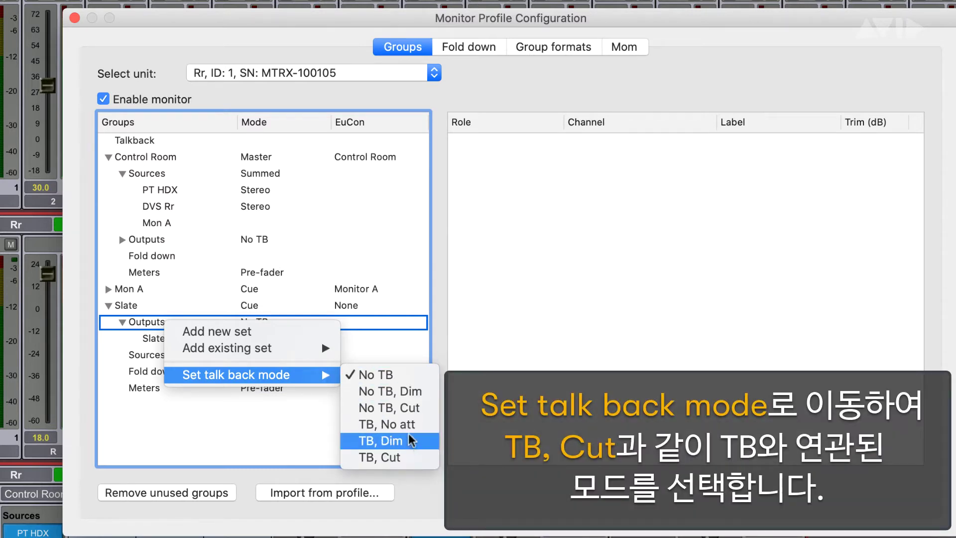
left_click(408, 458)
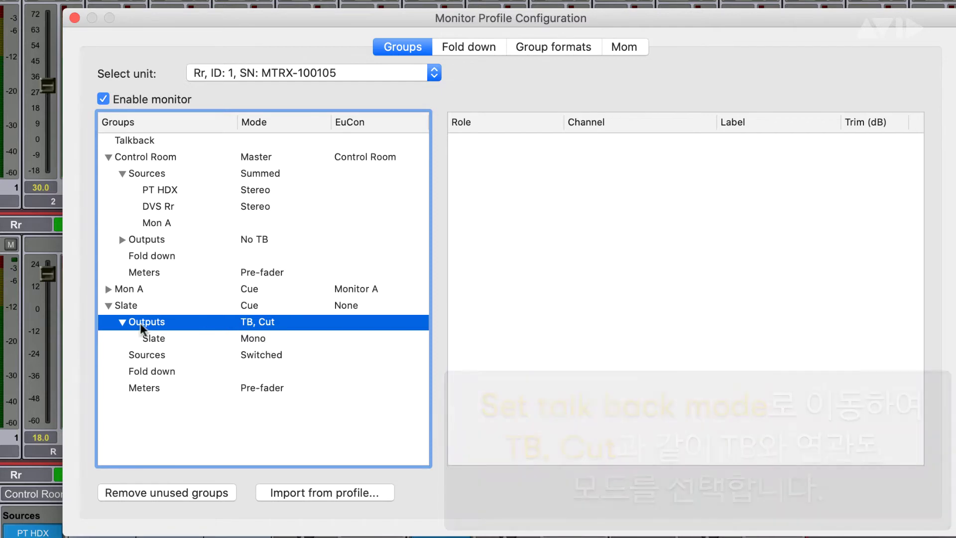
left_click(139, 306)
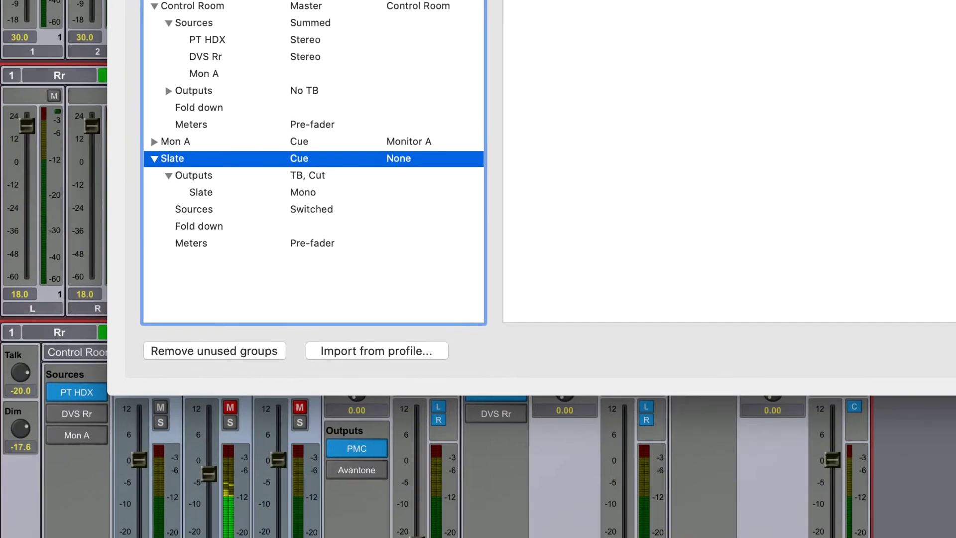
left_click(75, 18)
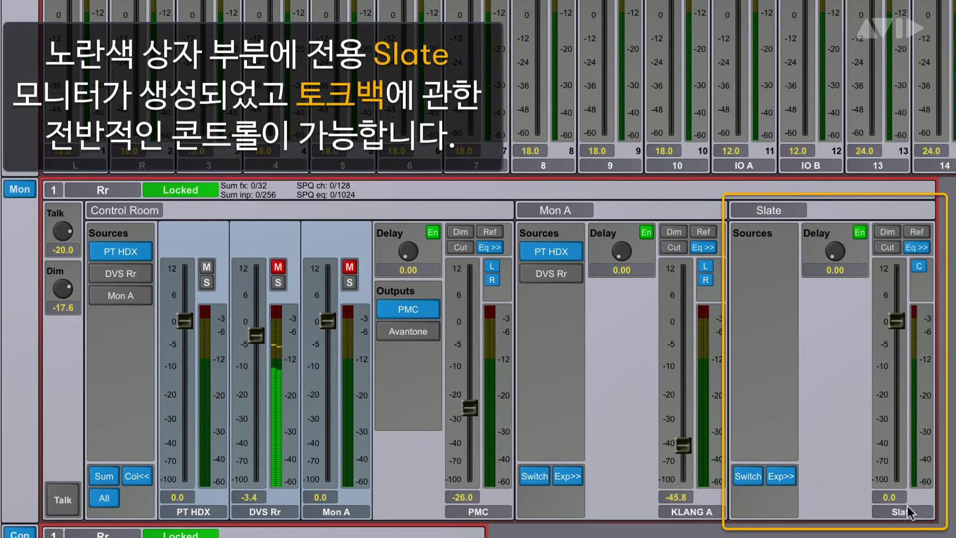
Step: Turn on Talk in the monitor section and raise the talk level to 0.0
double_click(906, 512)
left_click(939, 521)
left_click(62, 499)
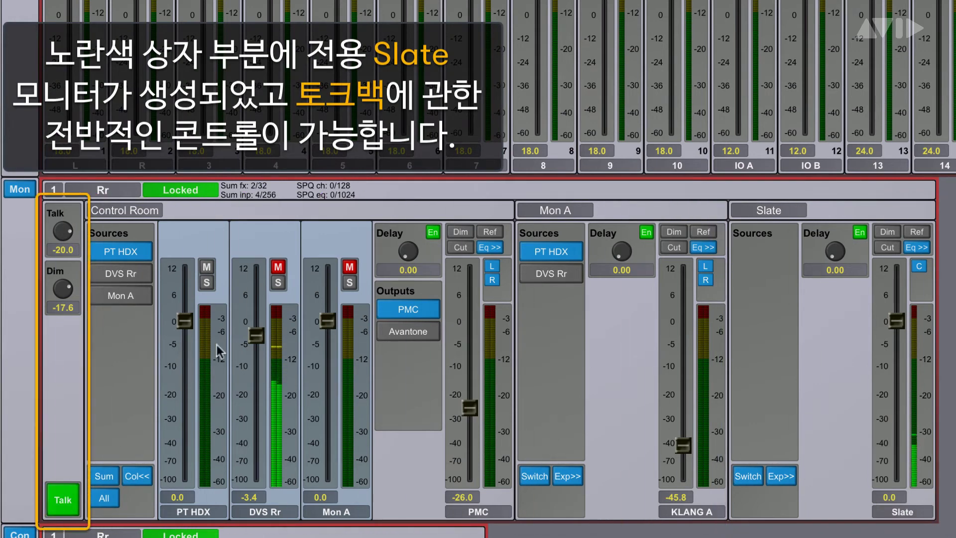
left_click_drag(68, 235, 75, 150)
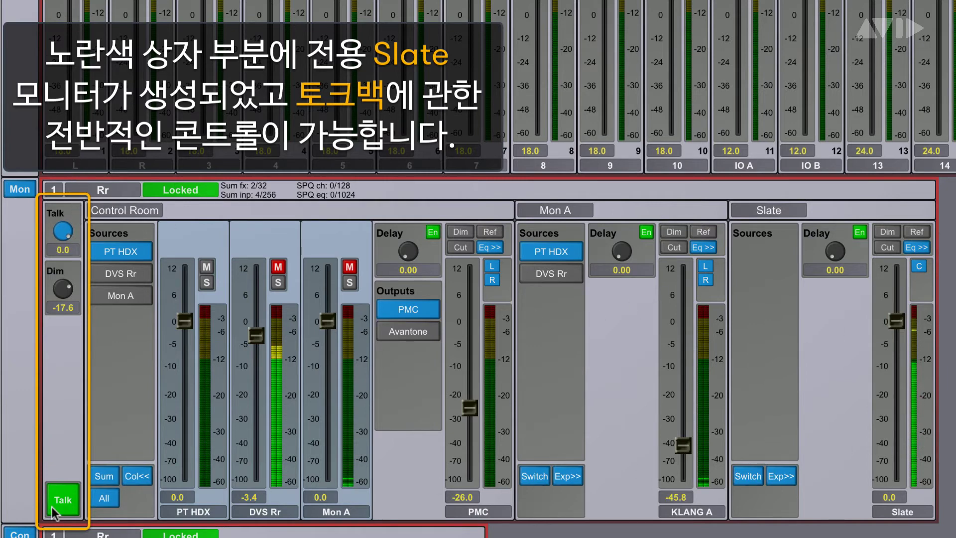
Step: Switch Talk off in the monitor section, then test it once more by switching it on and off
left_click(64, 496)
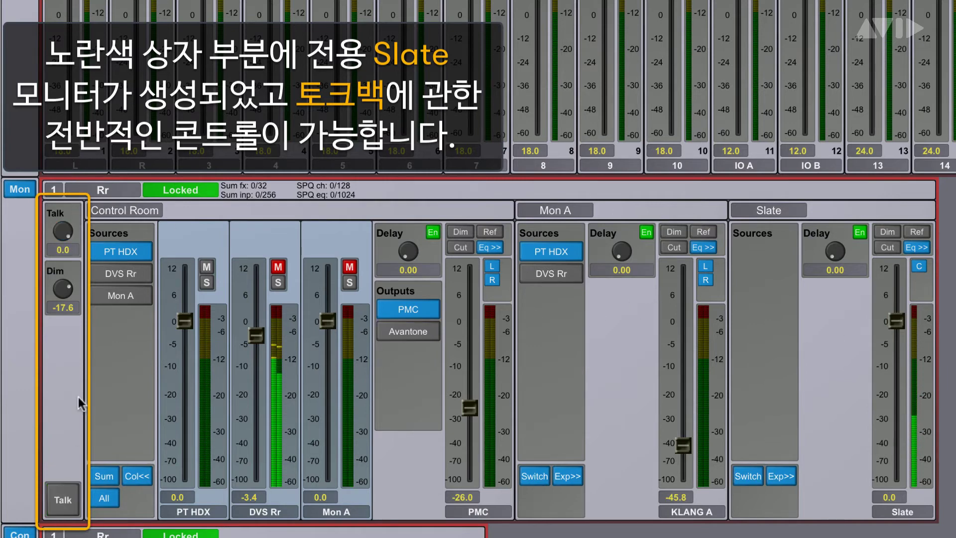
left_click(64, 498)
left_click(64, 500)
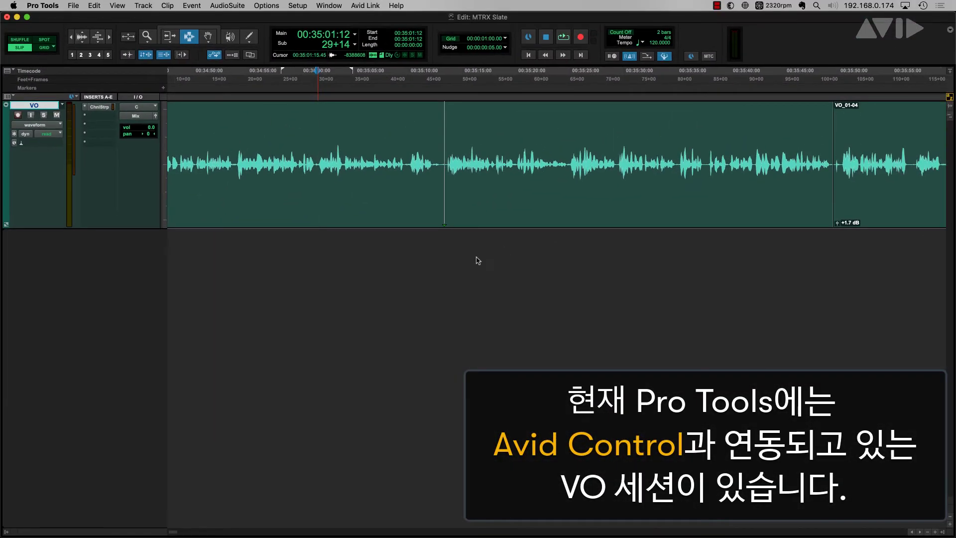
Step: Switch to the MTRX Slate session in Pro Tools, play the VO track briefly and stop playback
key("space")
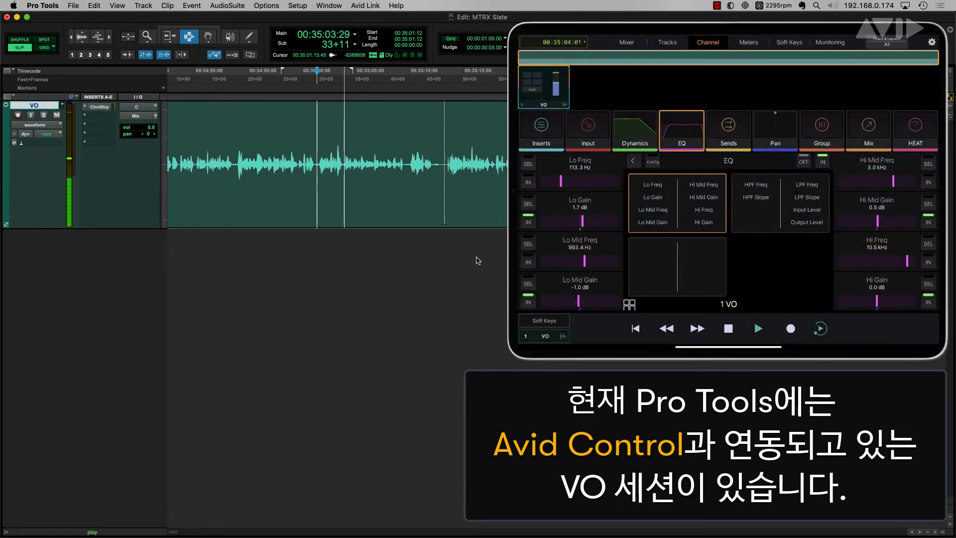
key("space")
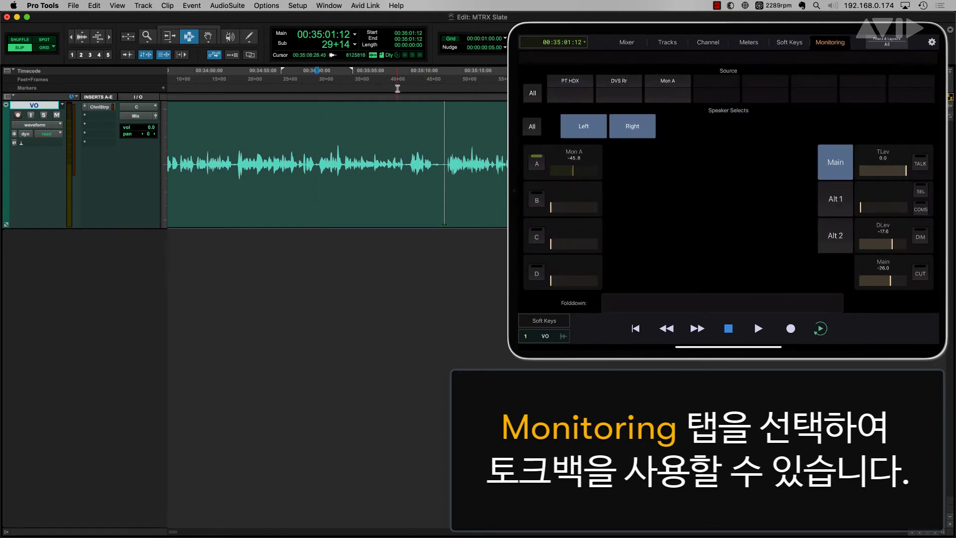
Step: In the I/O Setup inputs, create one new mono path named Slate with default channel assignments
left_click(298, 5)
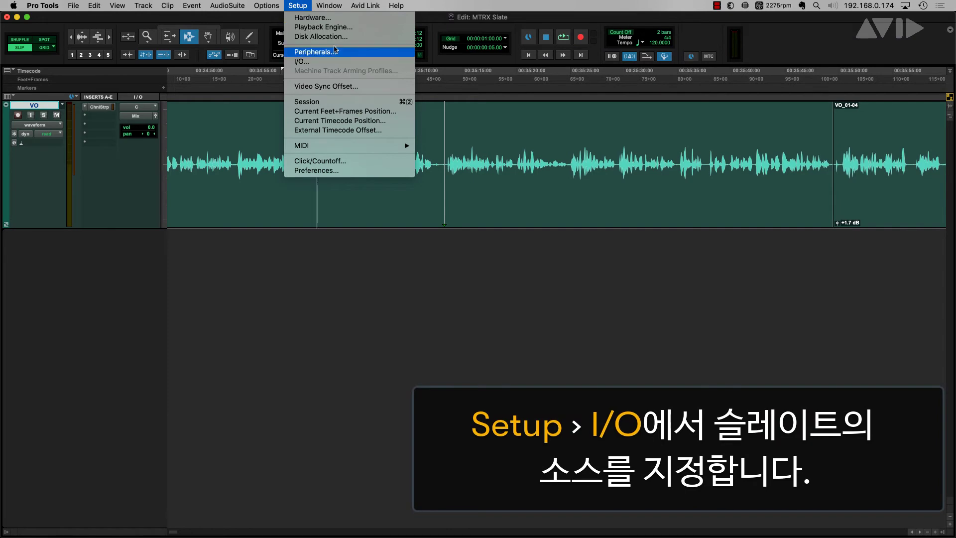
left_click(364, 61)
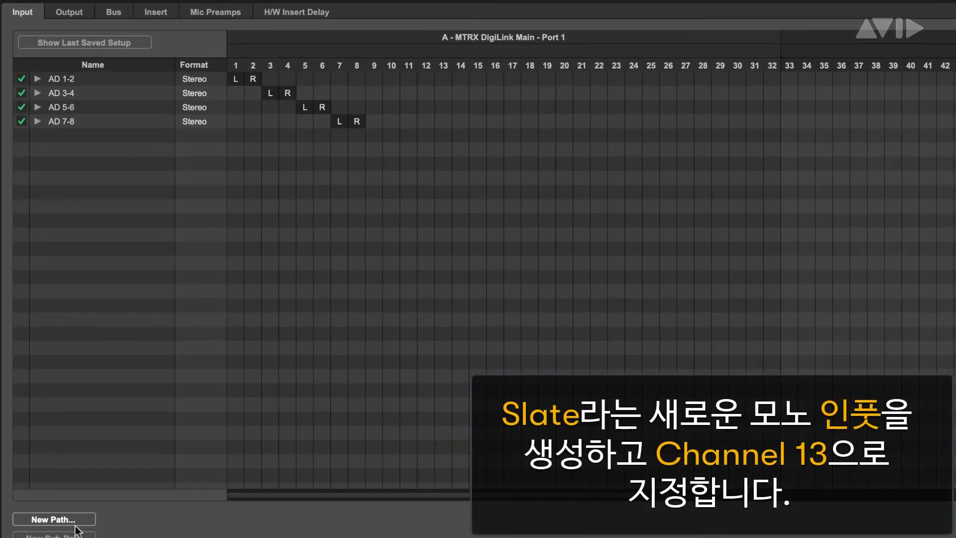
left_click(71, 520)
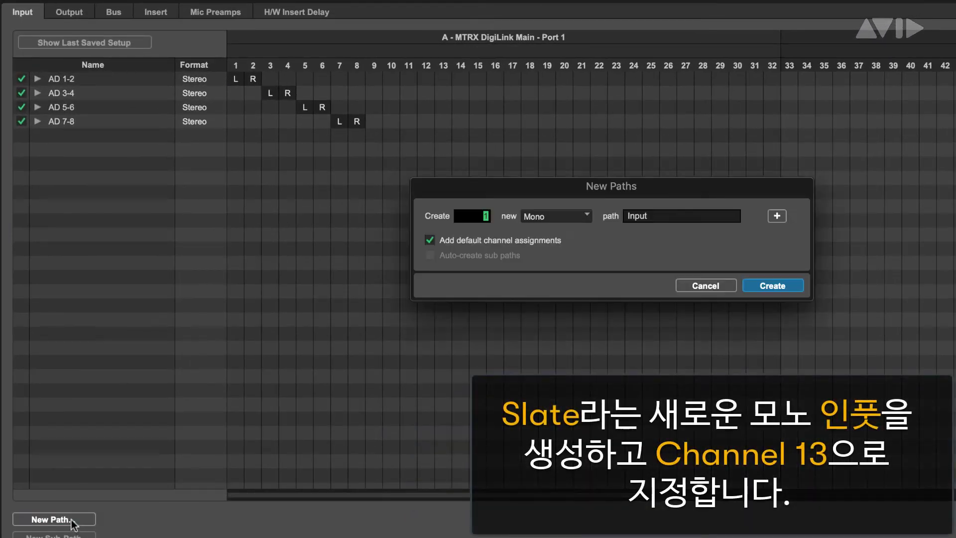
double_click(658, 217)
left_click(778, 287)
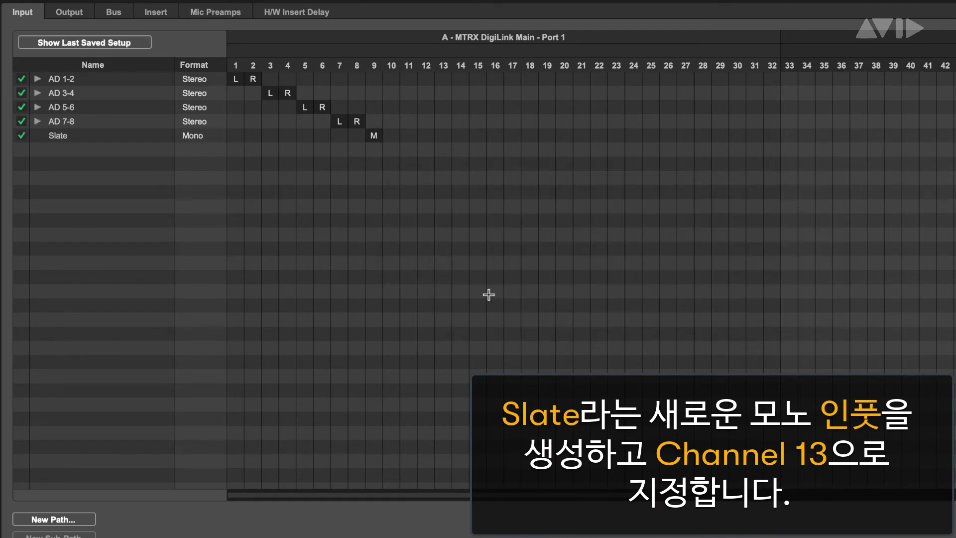
Step: Reassign the Slate input path to channel 13 of MTRX DigiLink Main - Port 1 and confirm the I/O Setup
left_click(145, 136)
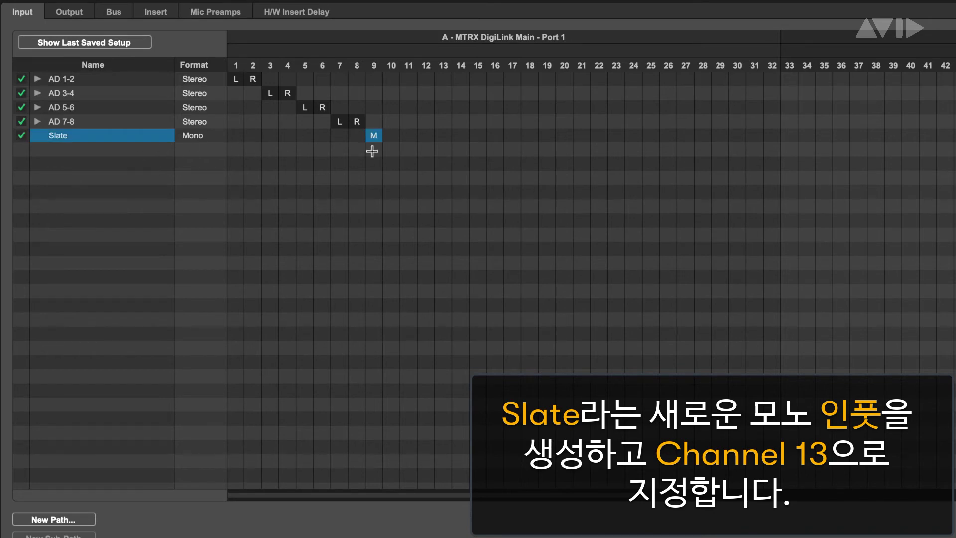
left_click(446, 136)
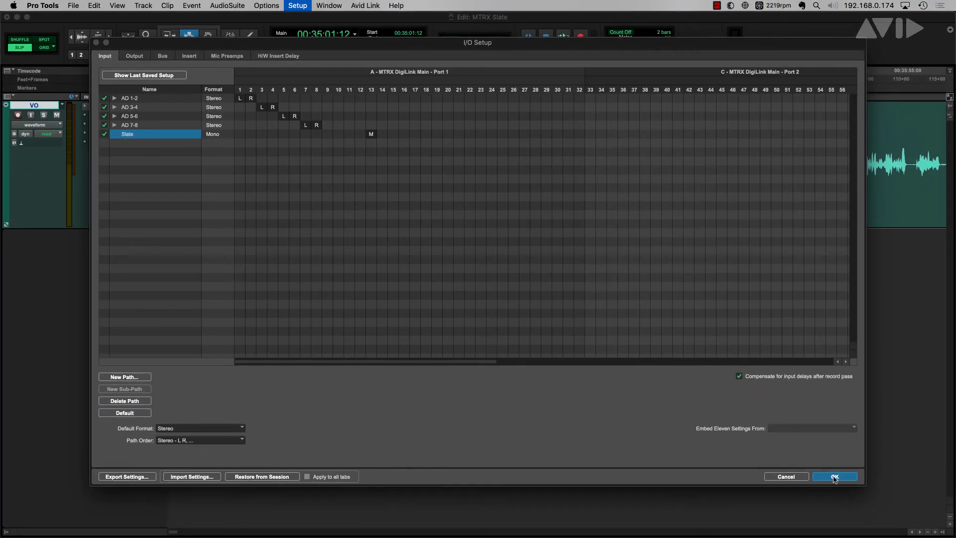
left_click(836, 477)
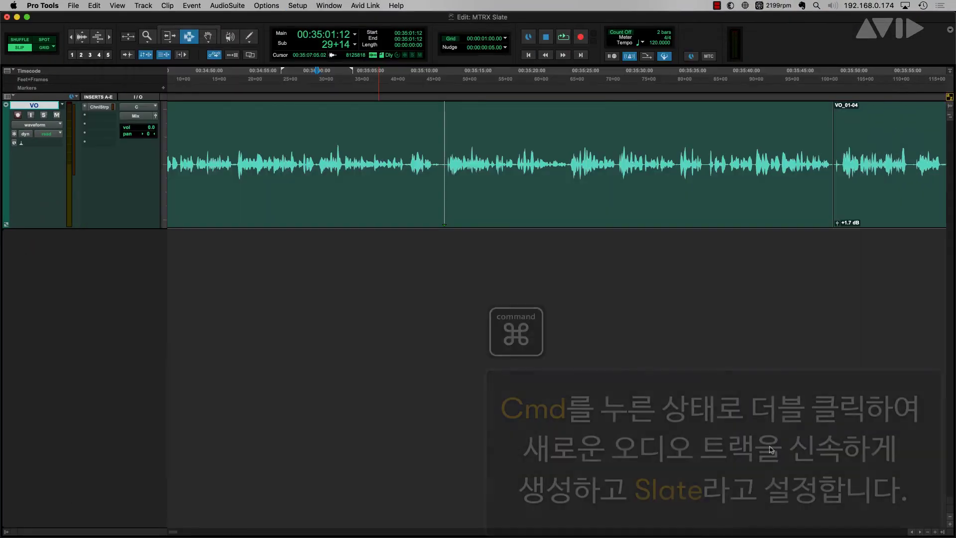
Step: Create a new audio track below the VO track and name it Slate
double_click(71, 282, "super")
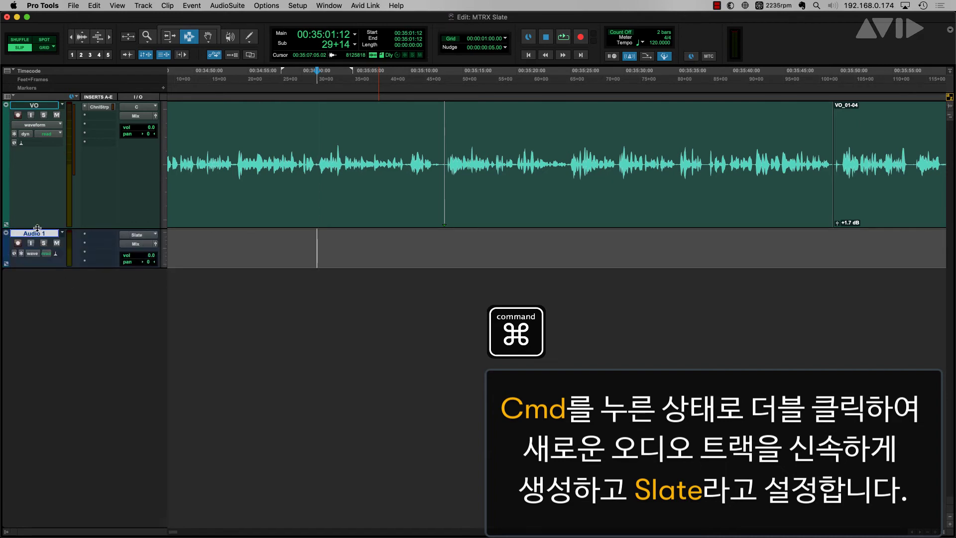
double_click(35, 234)
type("Sl")
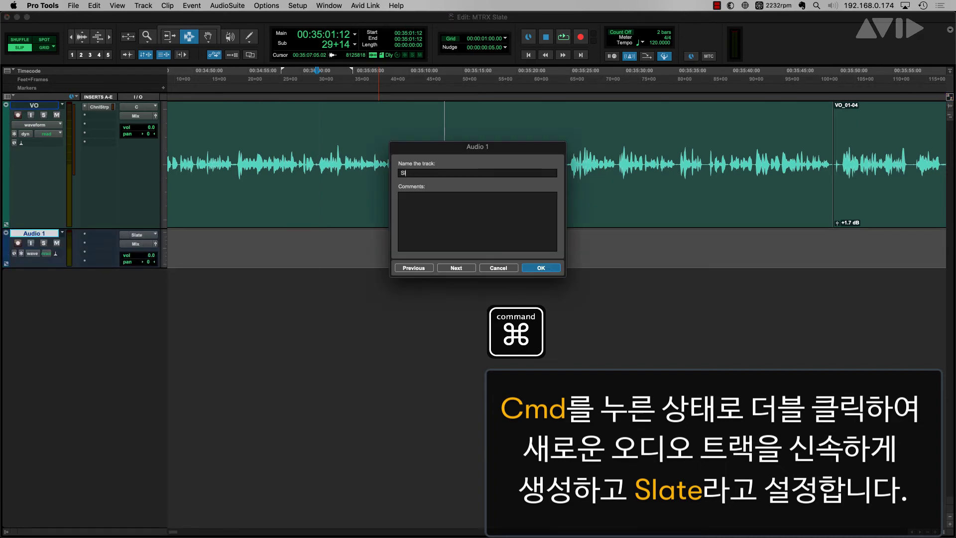
type("ate")
key("Return")
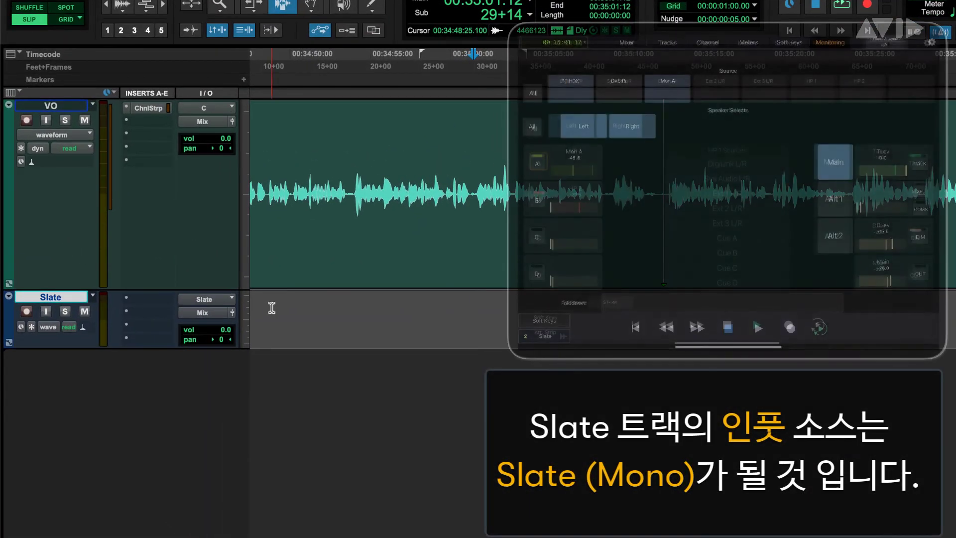
Step: Choose the interface input Slate (Mono) as the Slate track's input source
left_click(224, 298)
mouse_move(223, 299)
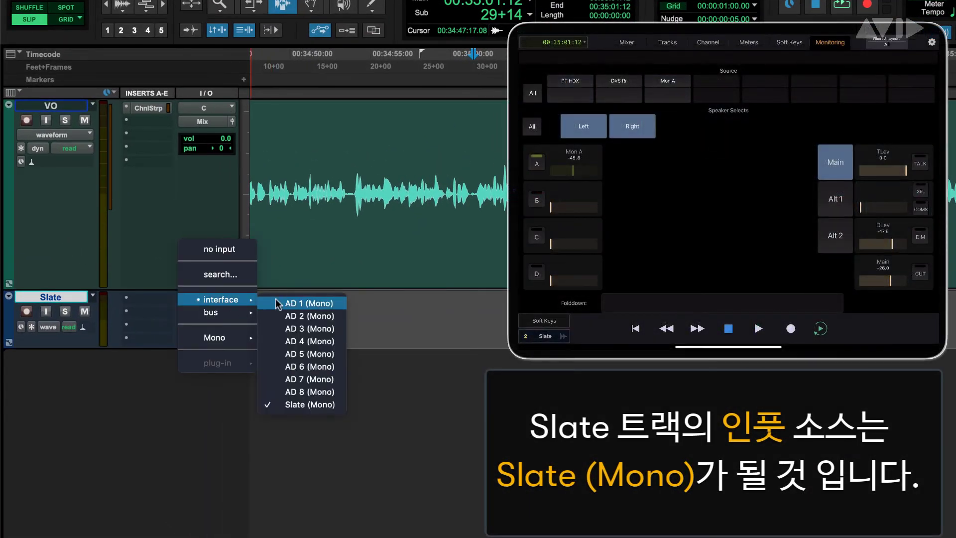
left_click(332, 410)
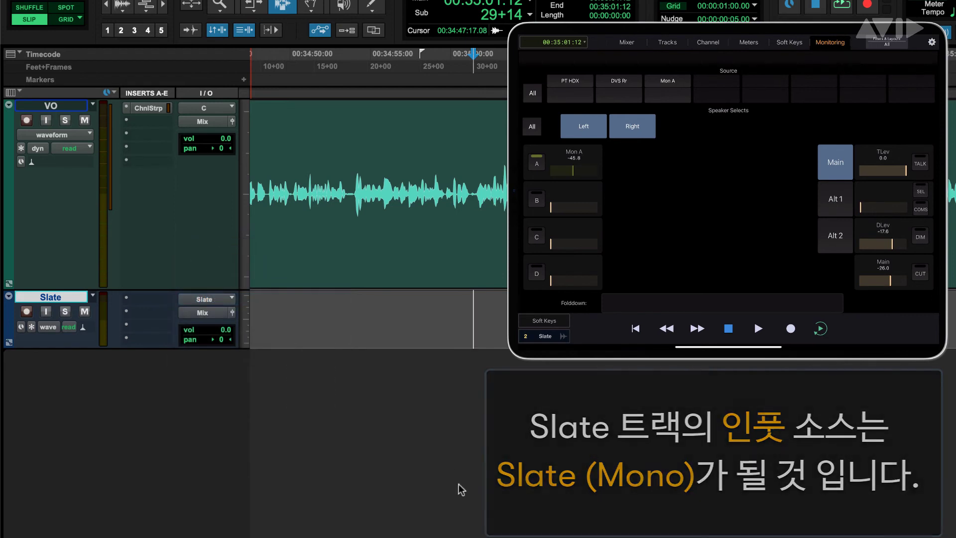
Step: Record-enable the Slate track, record a talkback take from 00:35:01:12 and stop the transport
left_click(26, 311)
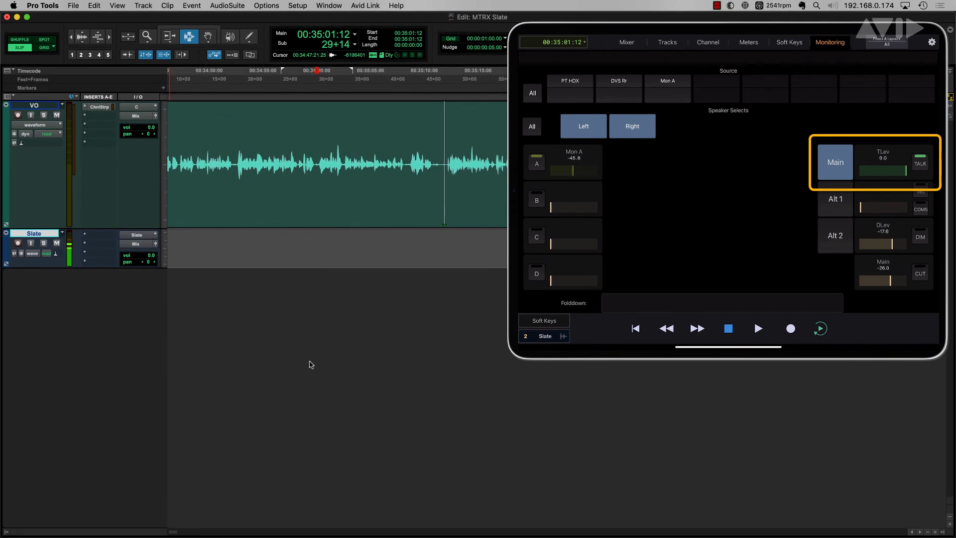
key("super+space")
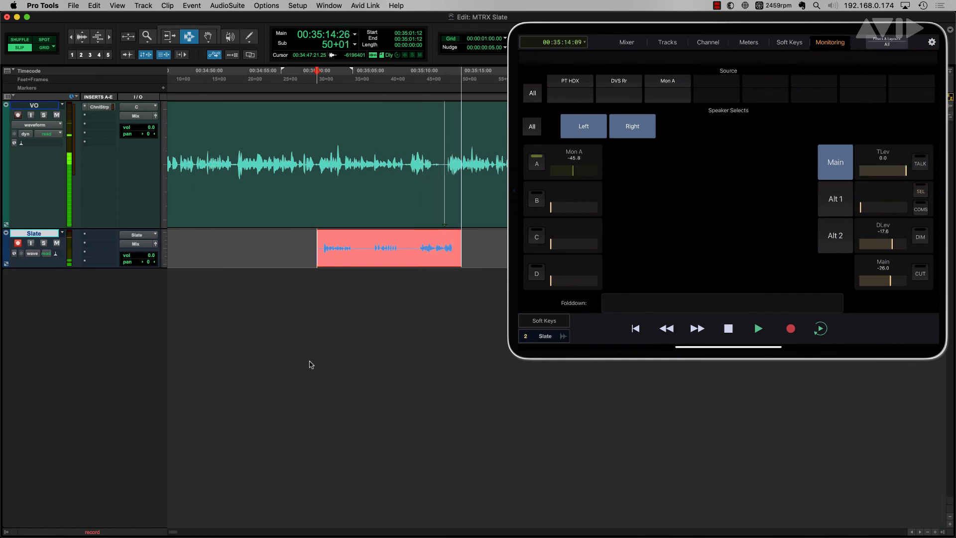
key("space")
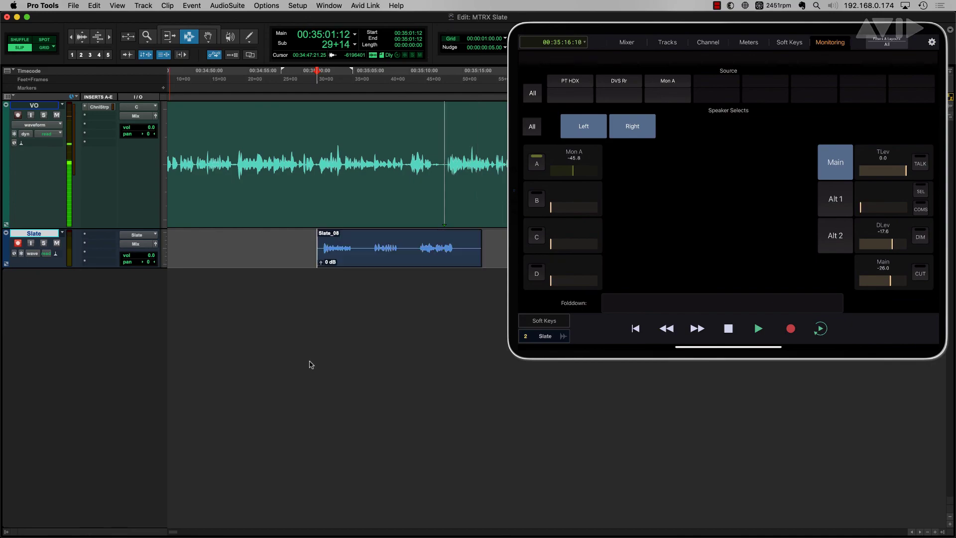